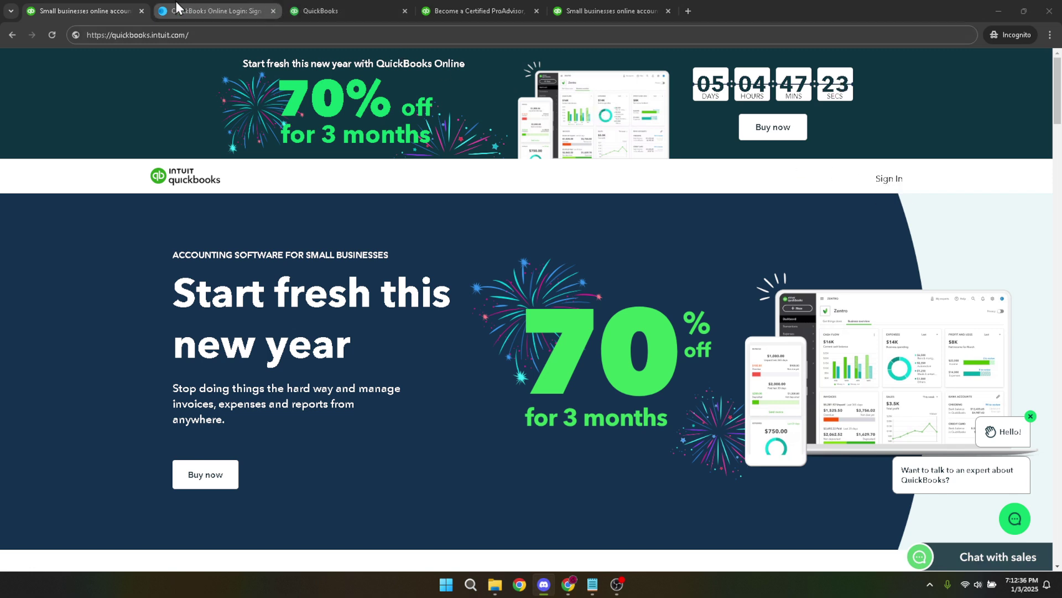
# On the QuickBooks sign-in tab, choose Email or user ID and select the remembered address.
pyautogui.click(200, 11)
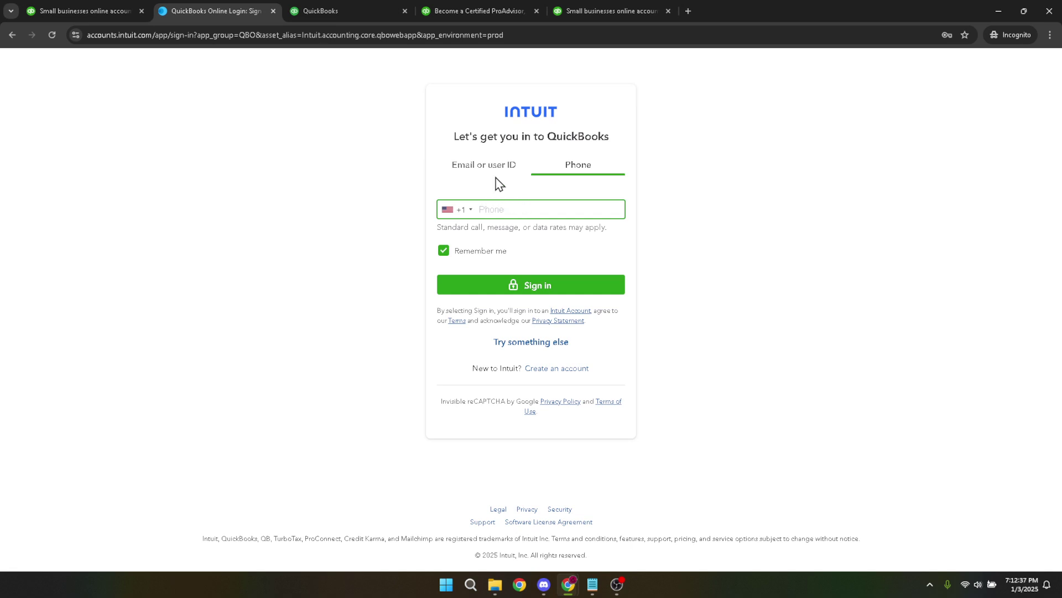
pyautogui.click(482, 166)
pyautogui.moveTo(556, 210); pyautogui.dragTo(422, 206)
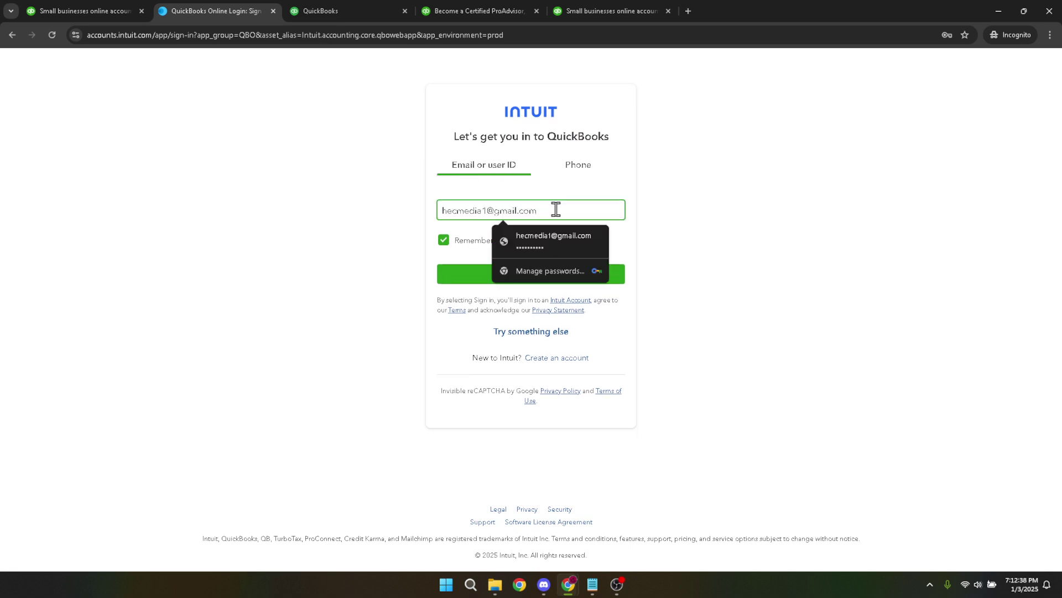
pyautogui.click(407, 214)
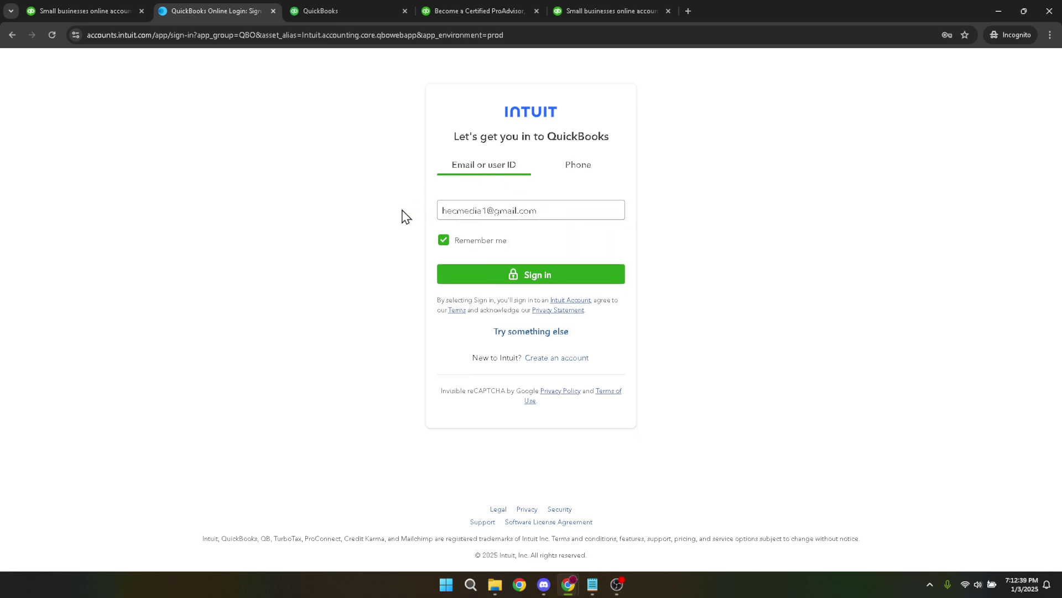
pyautogui.moveTo(557, 214); pyautogui.dragTo(416, 218)
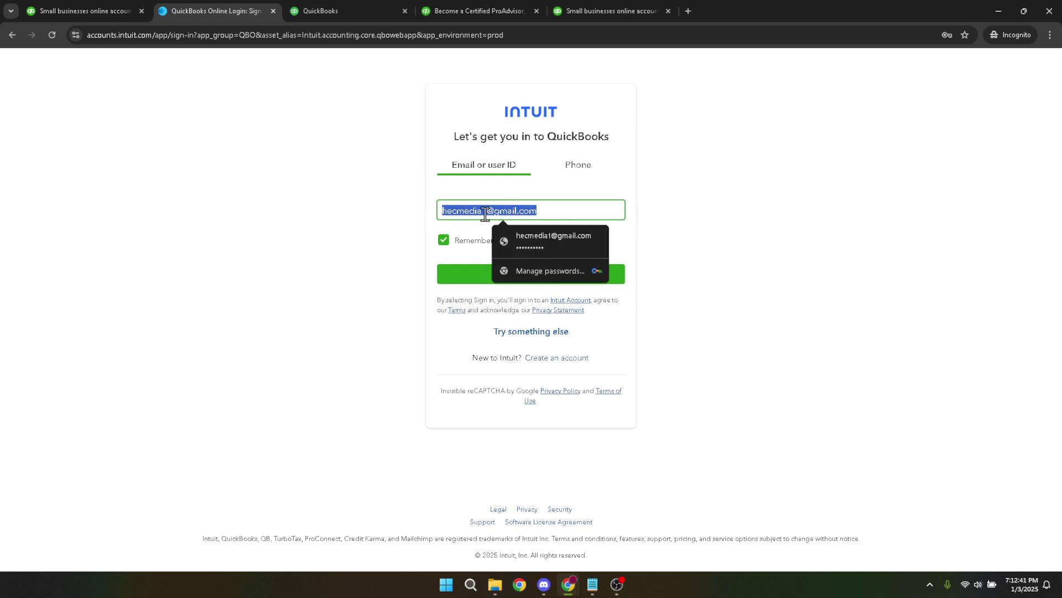
pyautogui.click(378, 262)
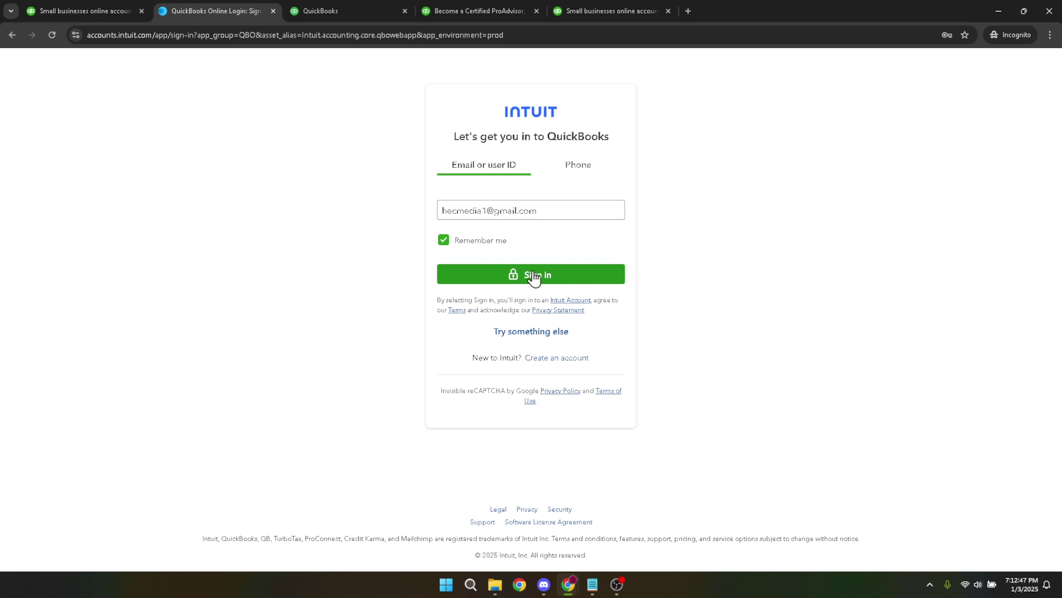
# Toggle the sign-in method to Phone, then back to Email or user ID.
pyautogui.click(578, 170)
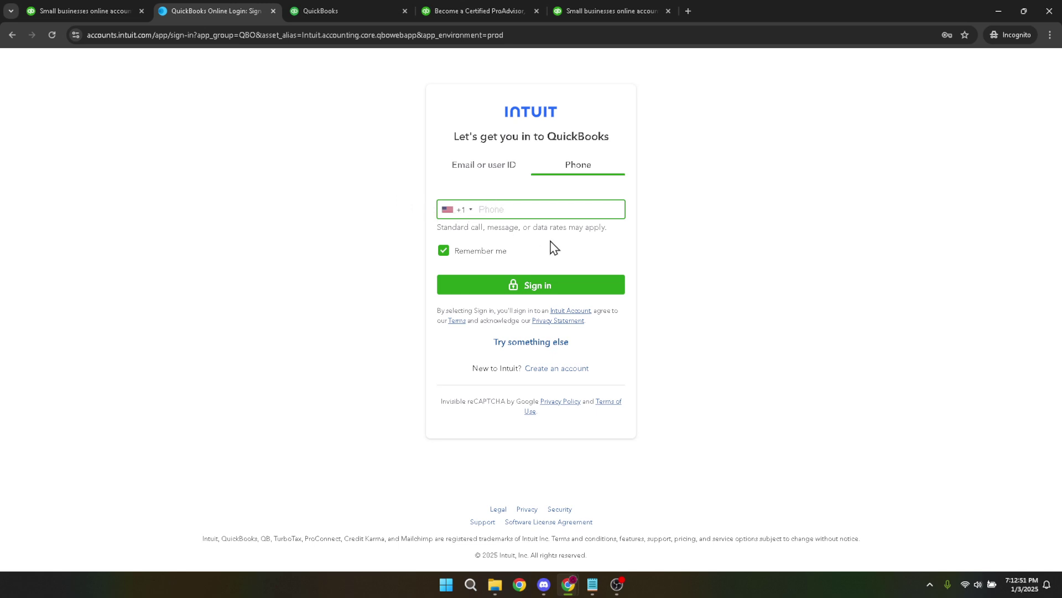
pyautogui.click(672, 265)
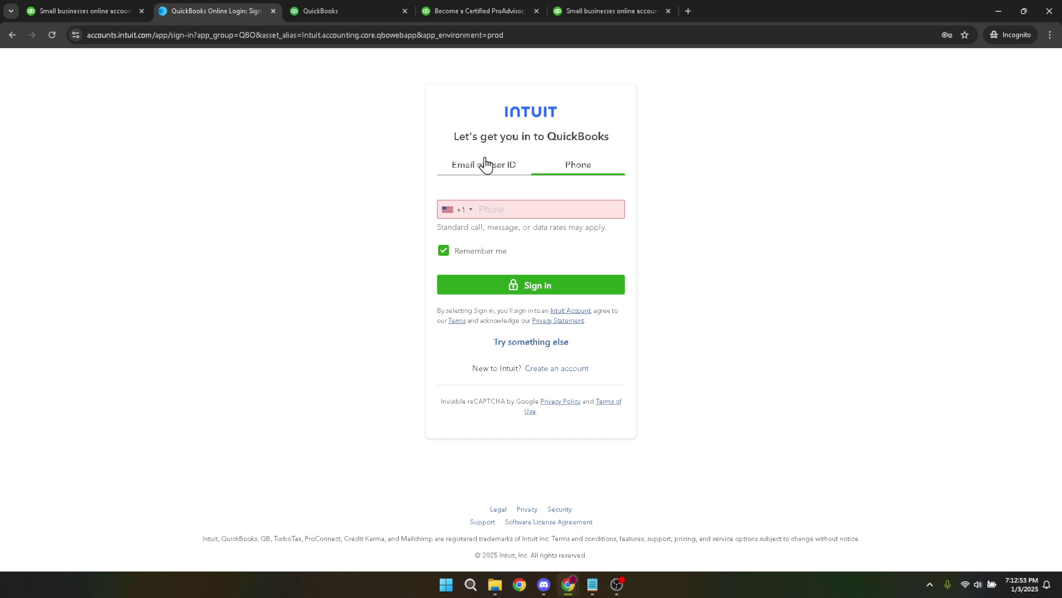
pyautogui.click(484, 165)
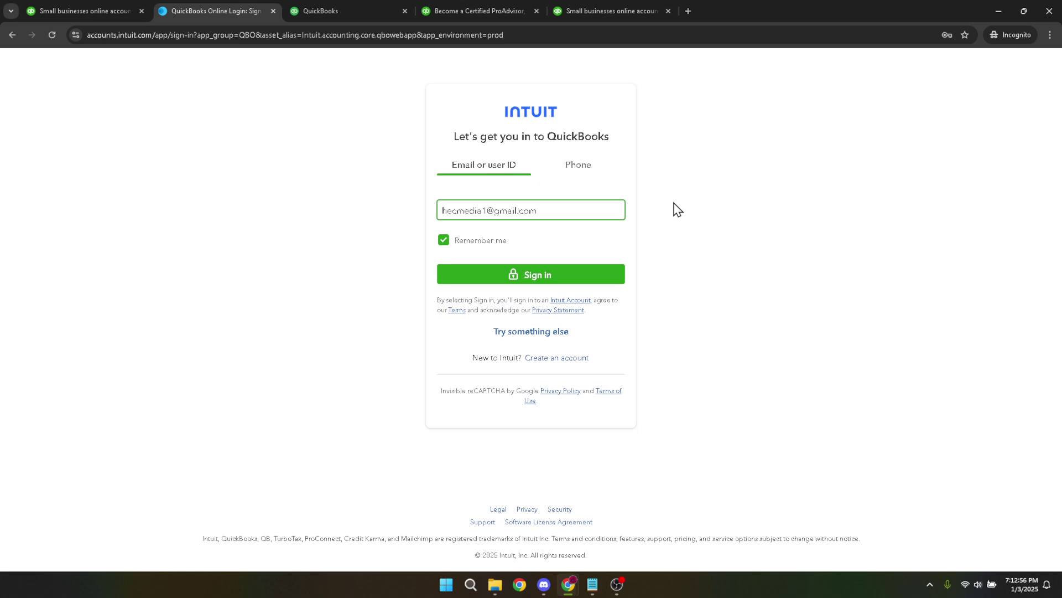
# From the QuickBooks dashboard, choose Tools > Export data in the gear menu.
pyautogui.click(349, 11)
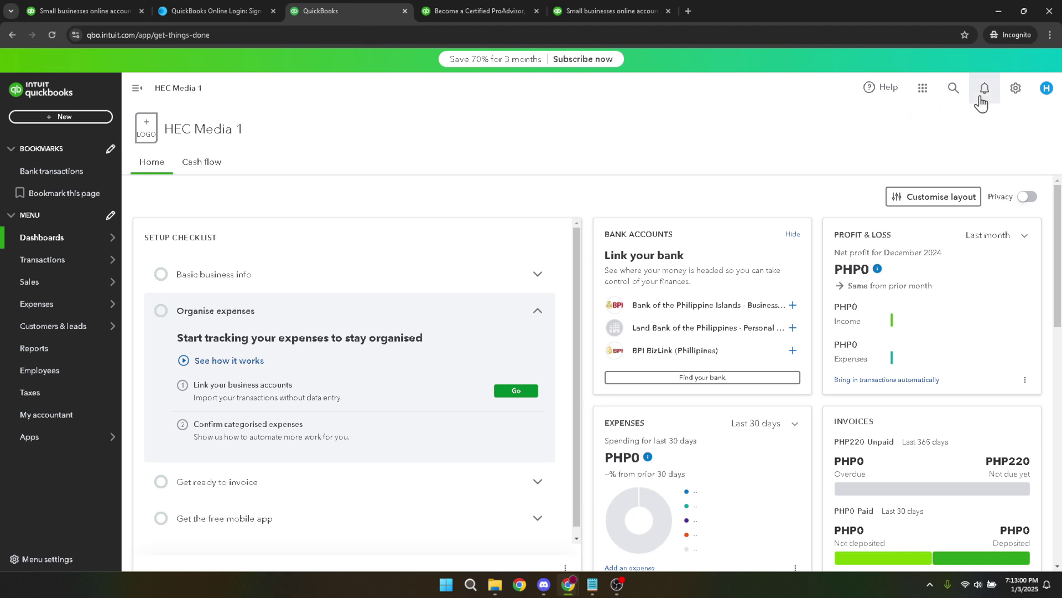
pyautogui.click(1015, 89)
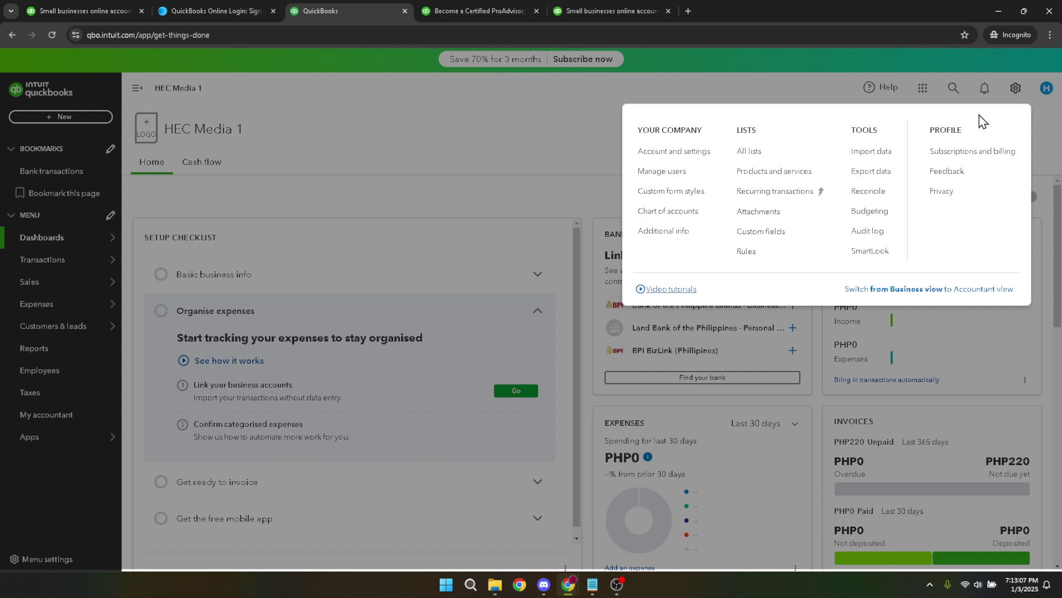
pyautogui.click(872, 172)
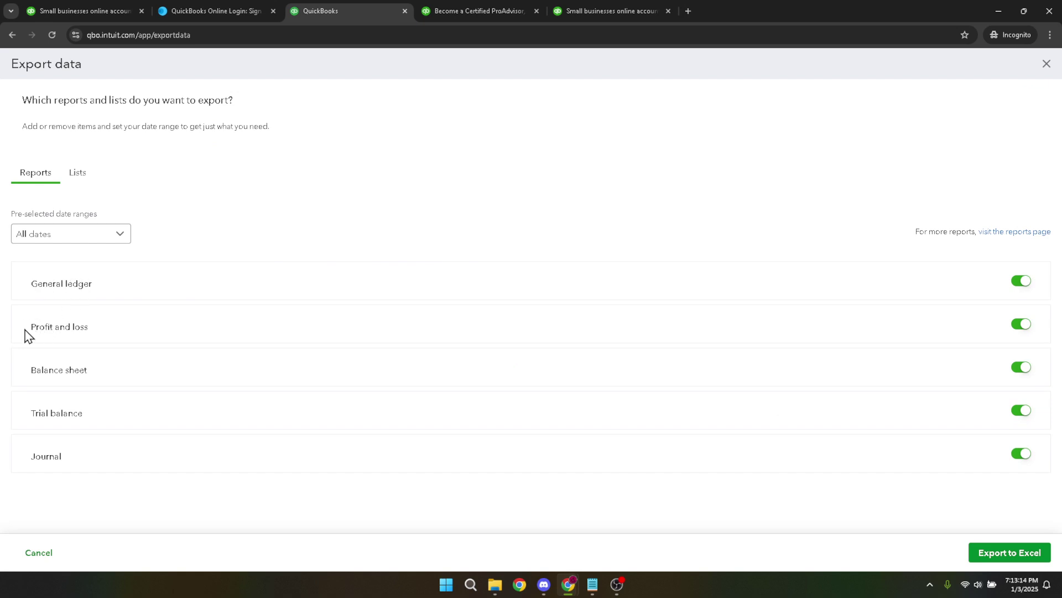
pyautogui.moveTo(30, 326); pyautogui.dragTo(49, 327)
pyautogui.click(100, 377)
pyautogui.moveTo(89, 371); pyautogui.dragTo(37, 372)
pyautogui.click(32, 420)
pyautogui.moveTo(30, 412); pyautogui.dragTo(101, 419)
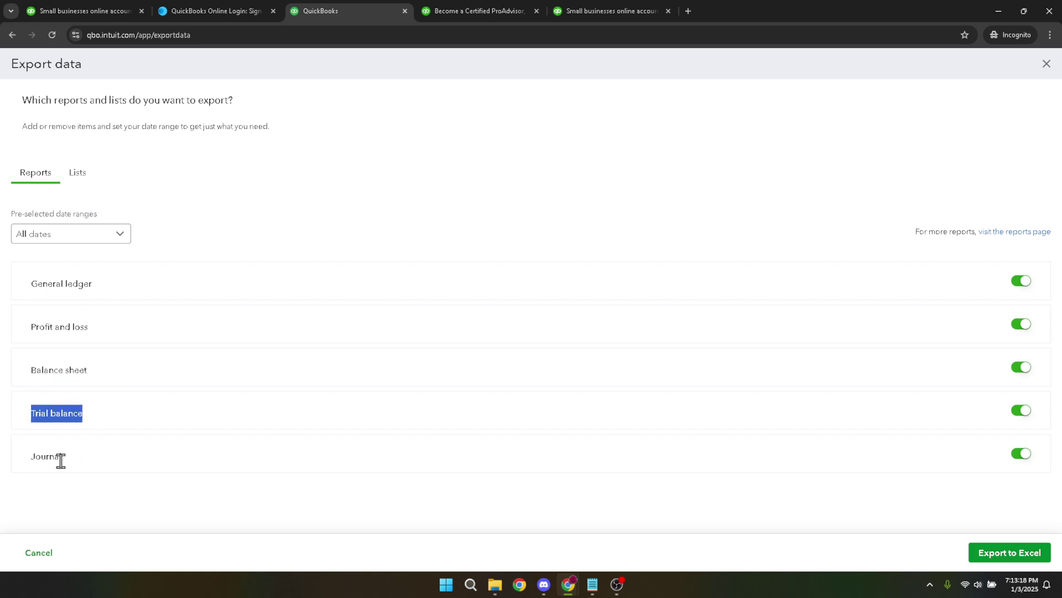
pyautogui.moveTo(65, 457); pyautogui.dragTo(25, 458)
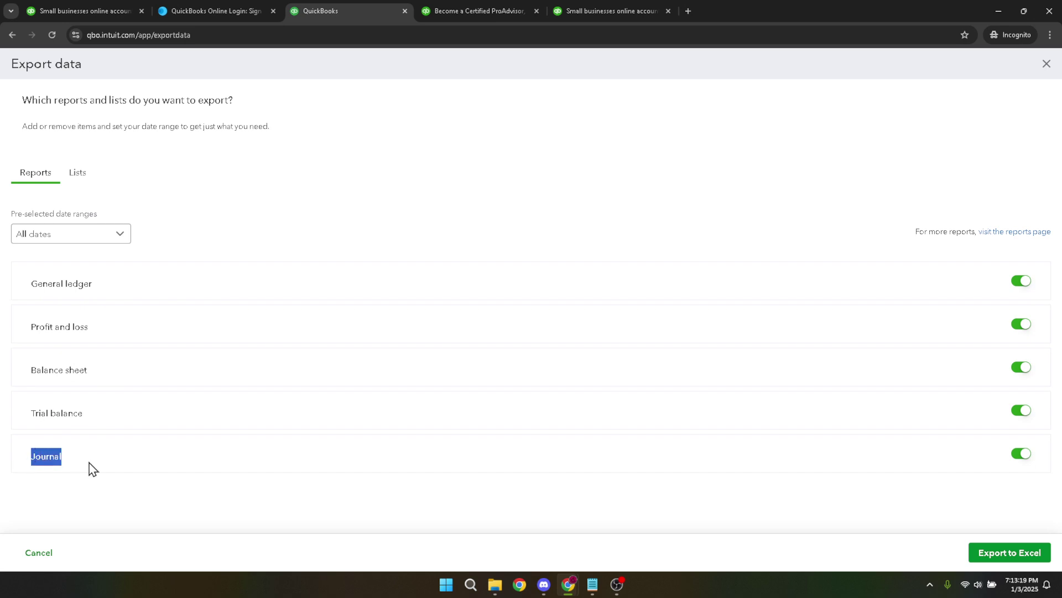
pyautogui.click(120, 493)
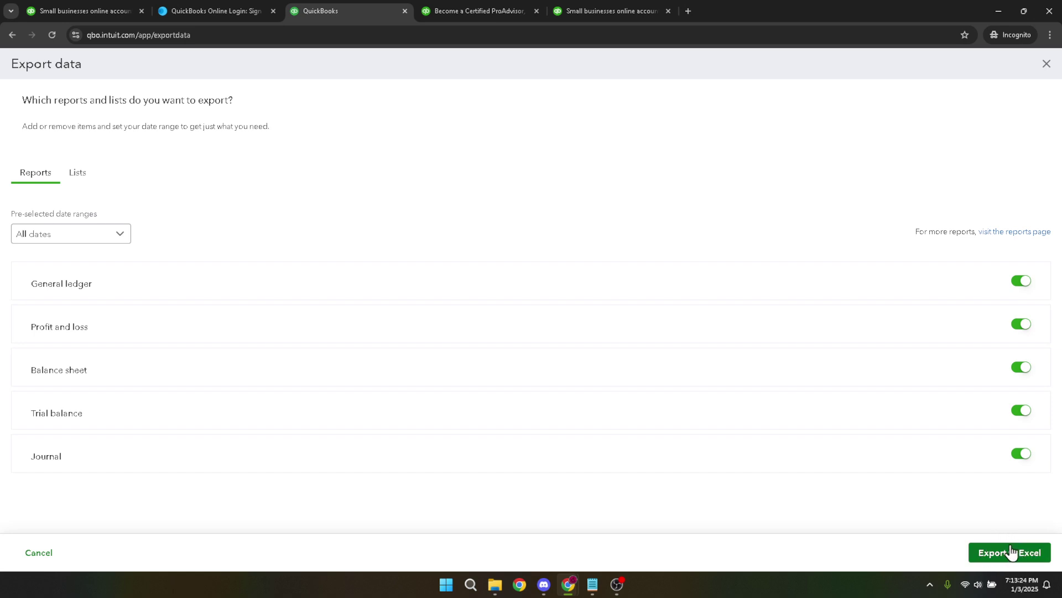
# Export the five reports to Excel as HEC Media 1 Jan 3, 2025.zip in Downloads.
pyautogui.click(1006, 554)
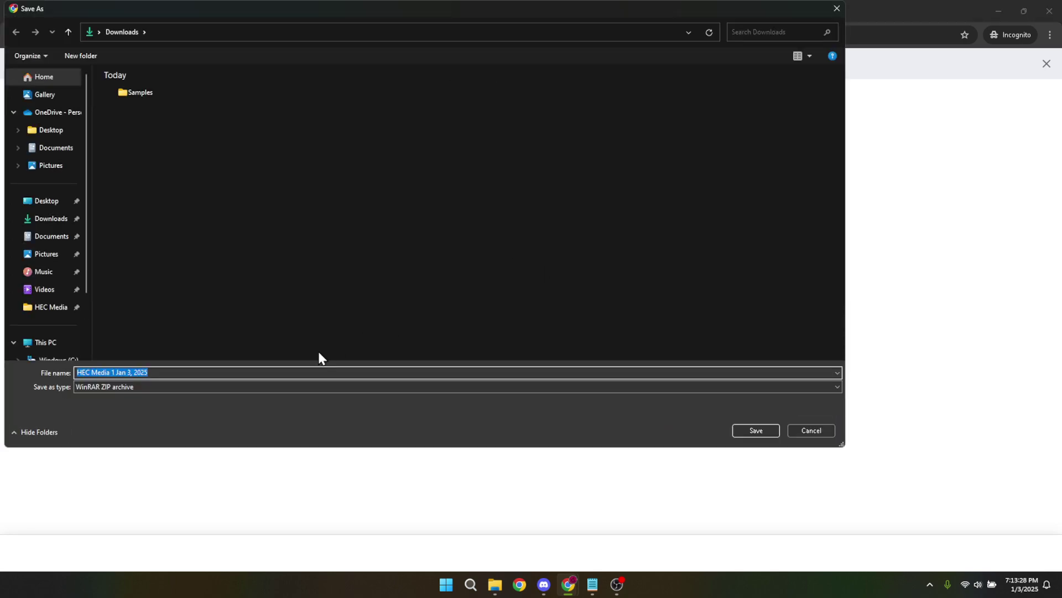
pyautogui.click(744, 429)
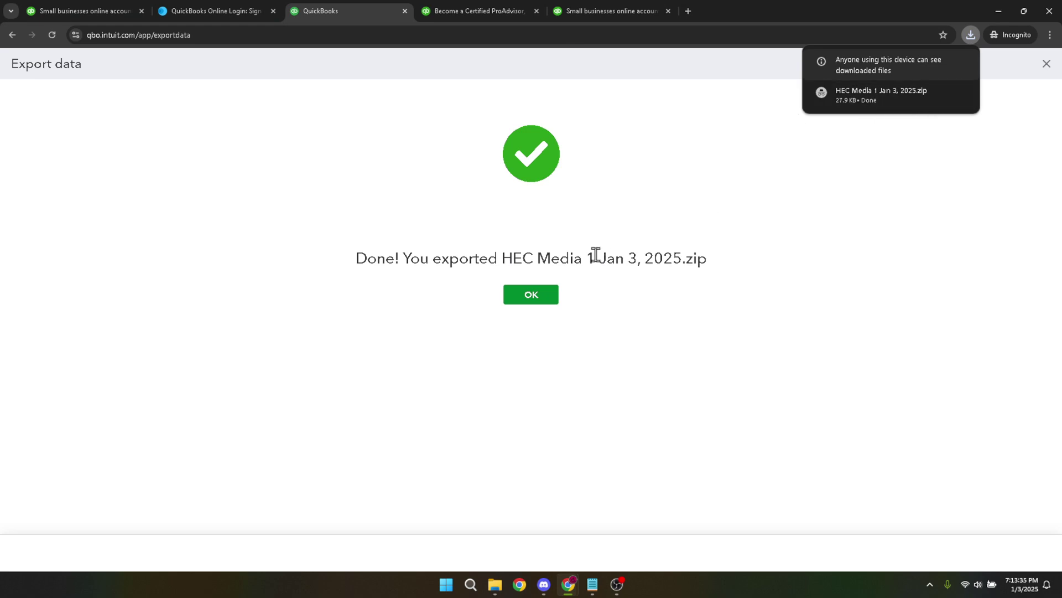
pyautogui.click(531, 296)
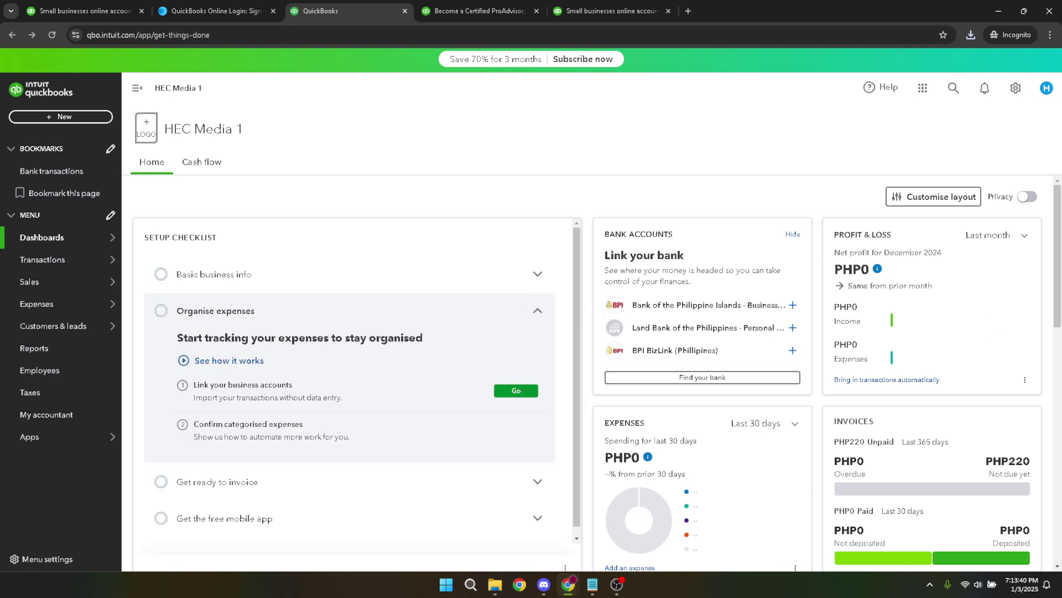
# Enlarge File Explorer, open Downloads, and run the QuickBooksEnterprise24Trial installer.
pyautogui.click(495, 583)
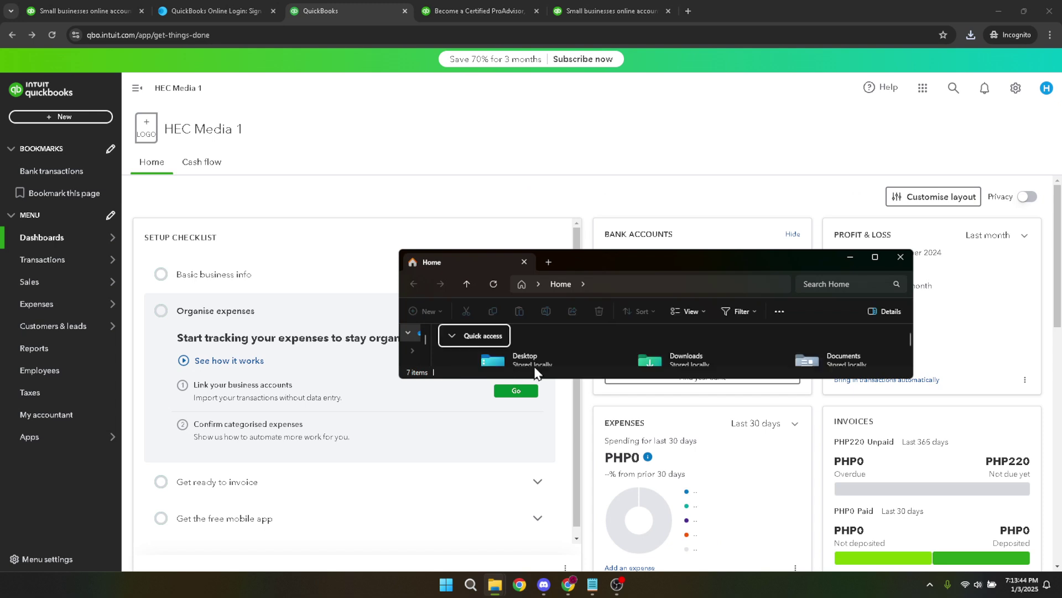
pyautogui.moveTo(536, 378); pyautogui.dragTo(548, 438)
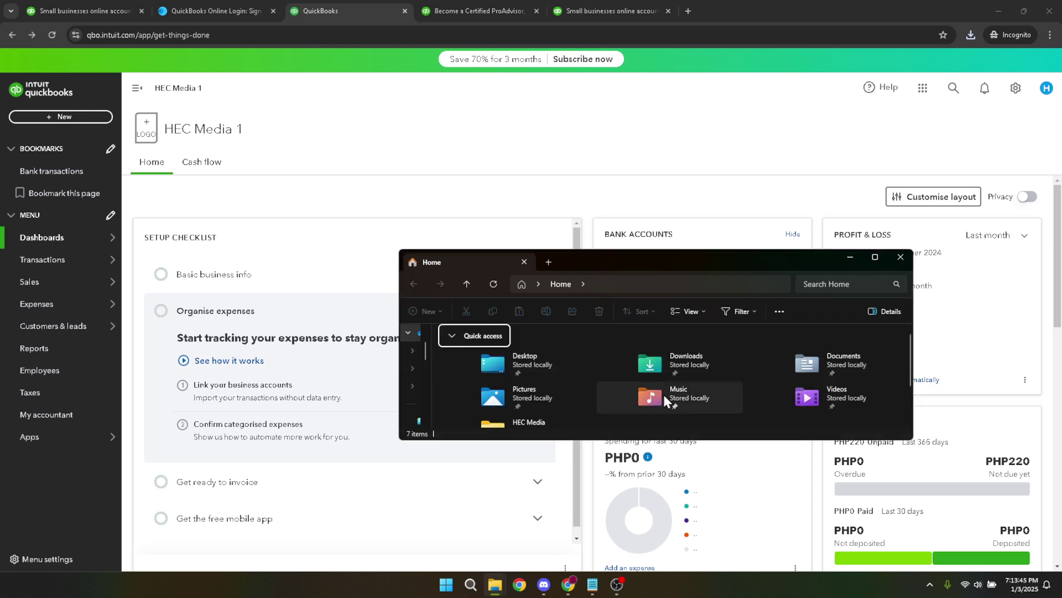
pyautogui.doubleClick(696, 358)
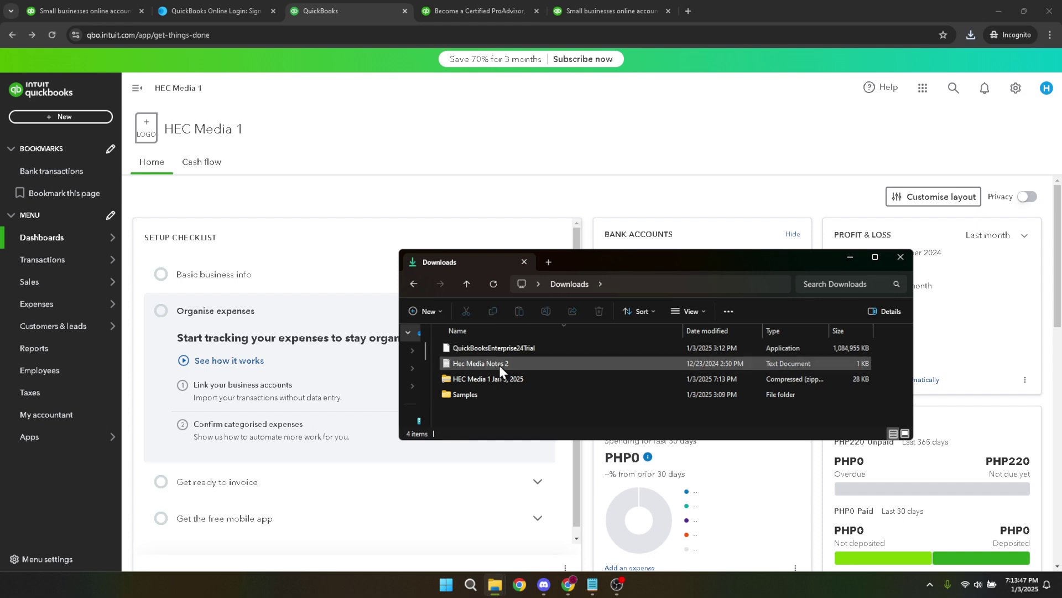
pyautogui.click(495, 346)
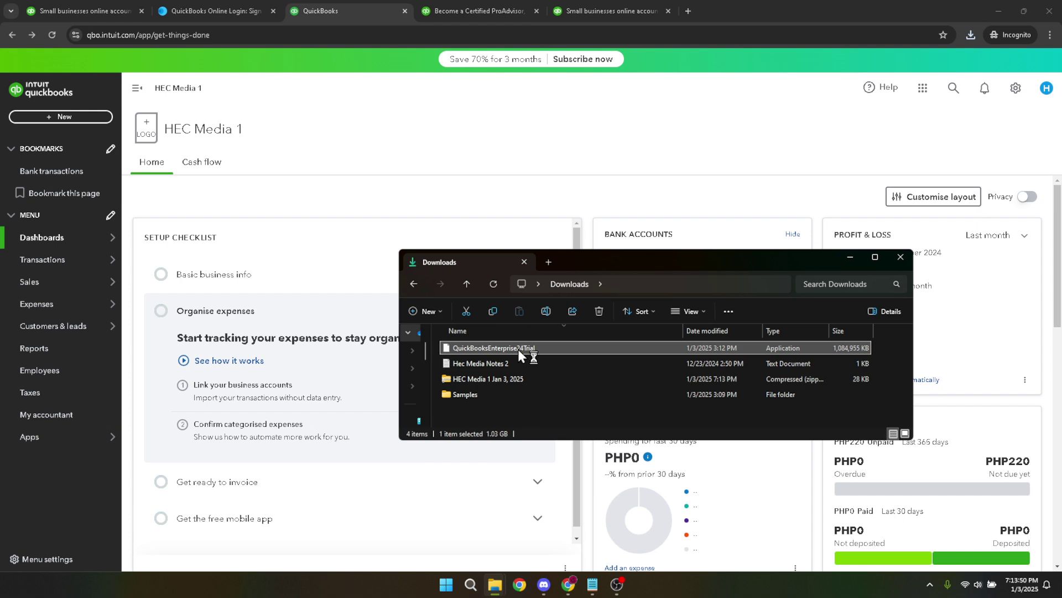
pyautogui.doubleClick(518, 349)
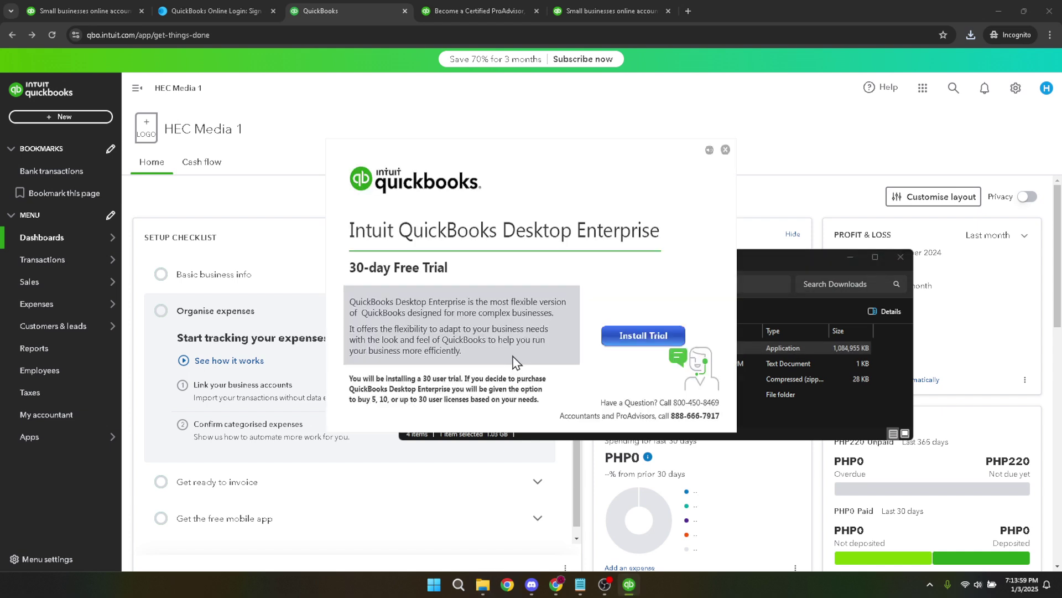
# Close the installer, open HEC Media 1 Jan 3, 2025.zip, and select Balance_sheet and Customers.
pyautogui.click(726, 151)
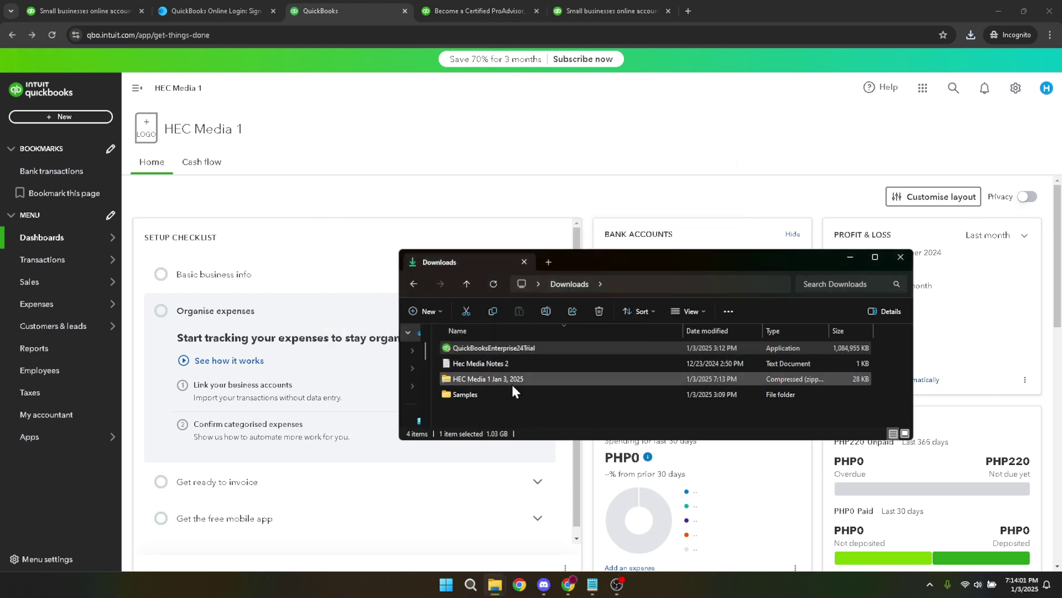
pyautogui.click(496, 379)
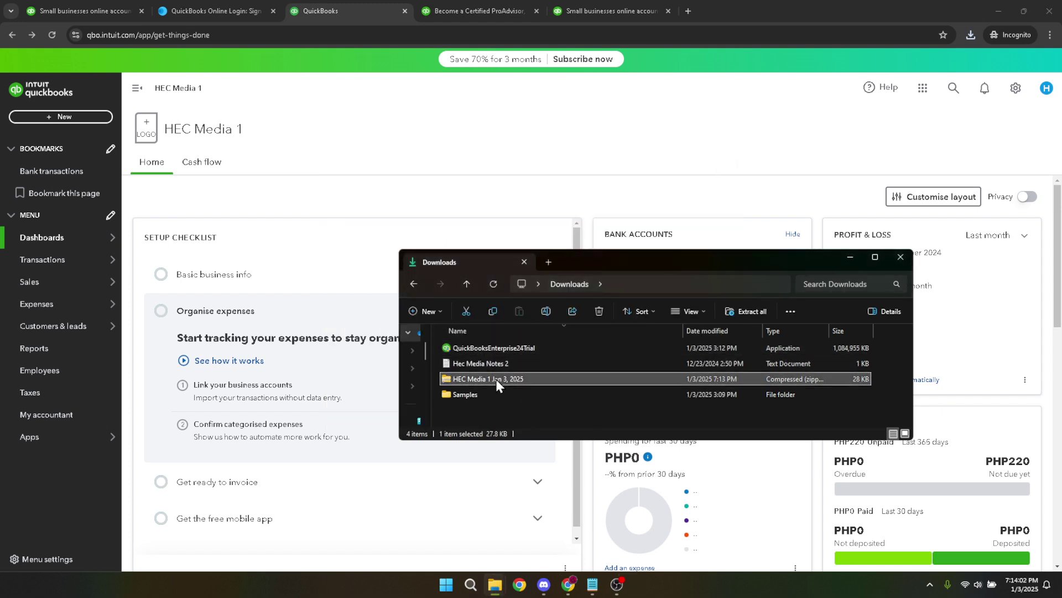
pyautogui.doubleClick(495, 379)
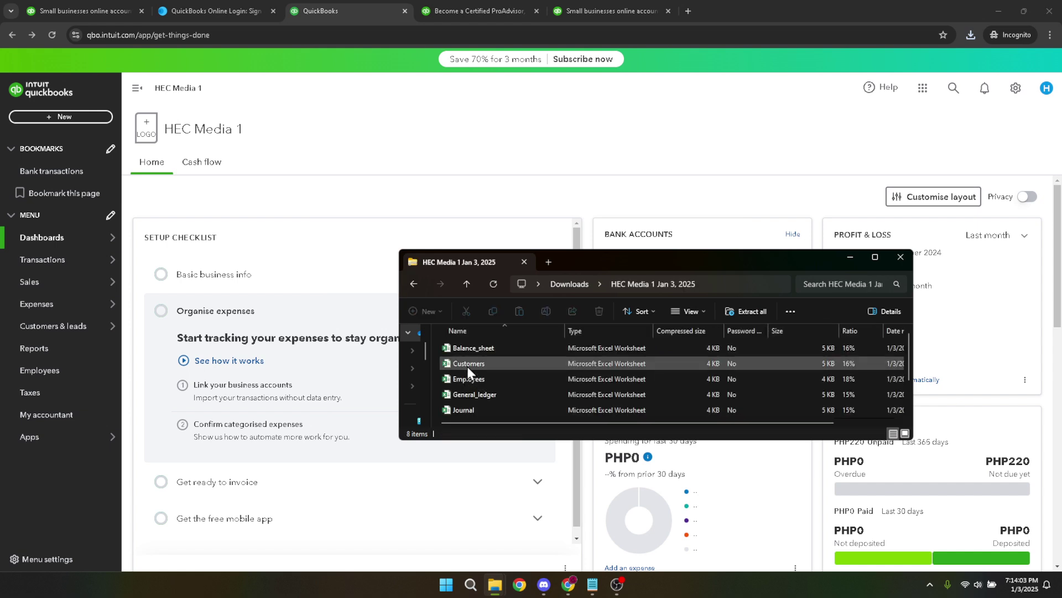
pyautogui.click(478, 346)
pyautogui.click(473, 366)
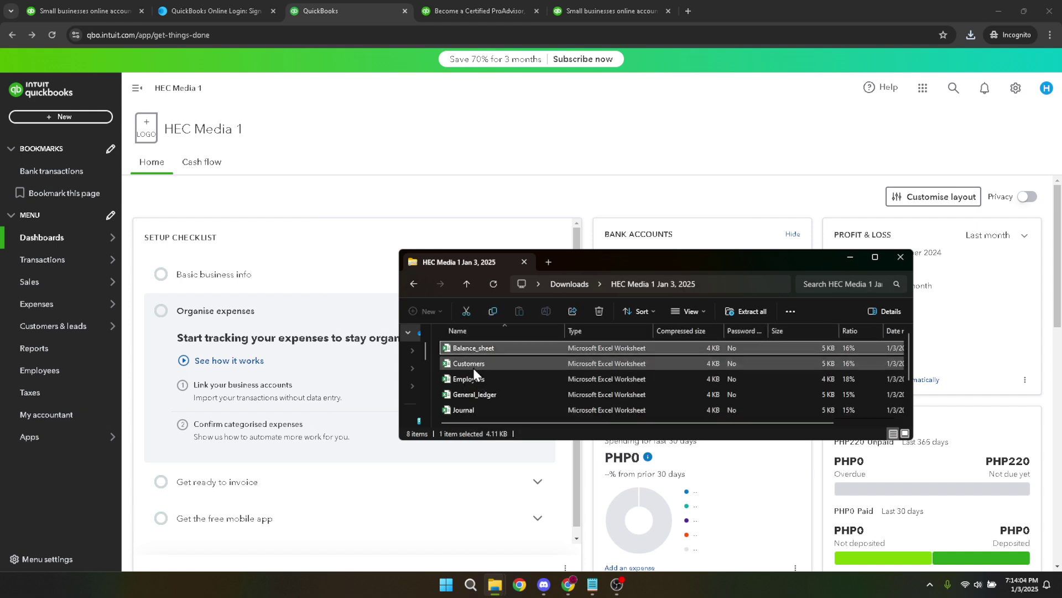